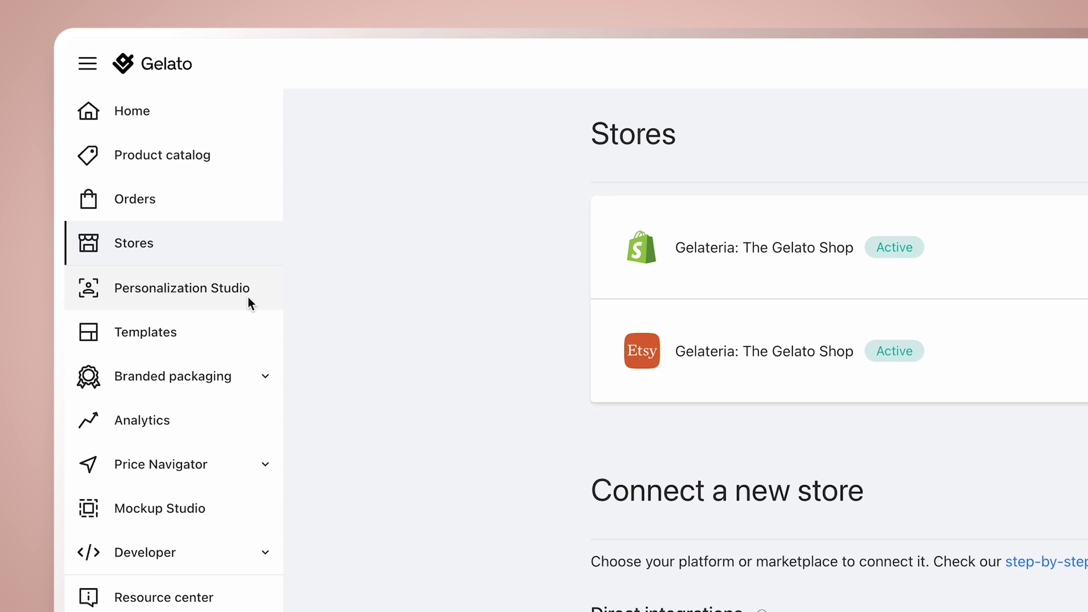
Start a Personalization Studio free trial for the Gelato Shop Shopify store on the $0.00/month plan.
click(226, 290)
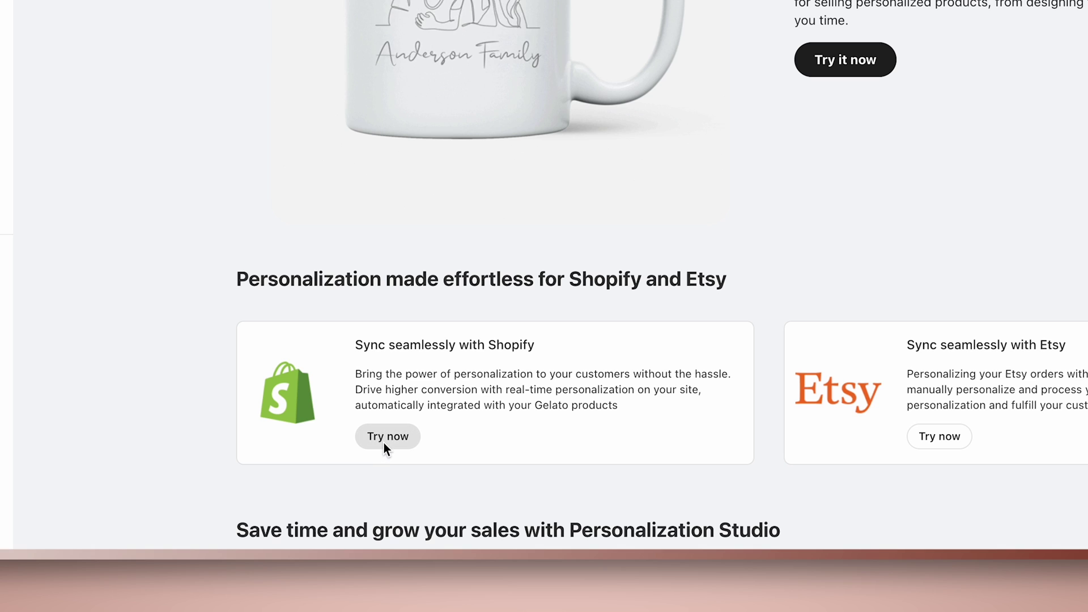
click(383, 442)
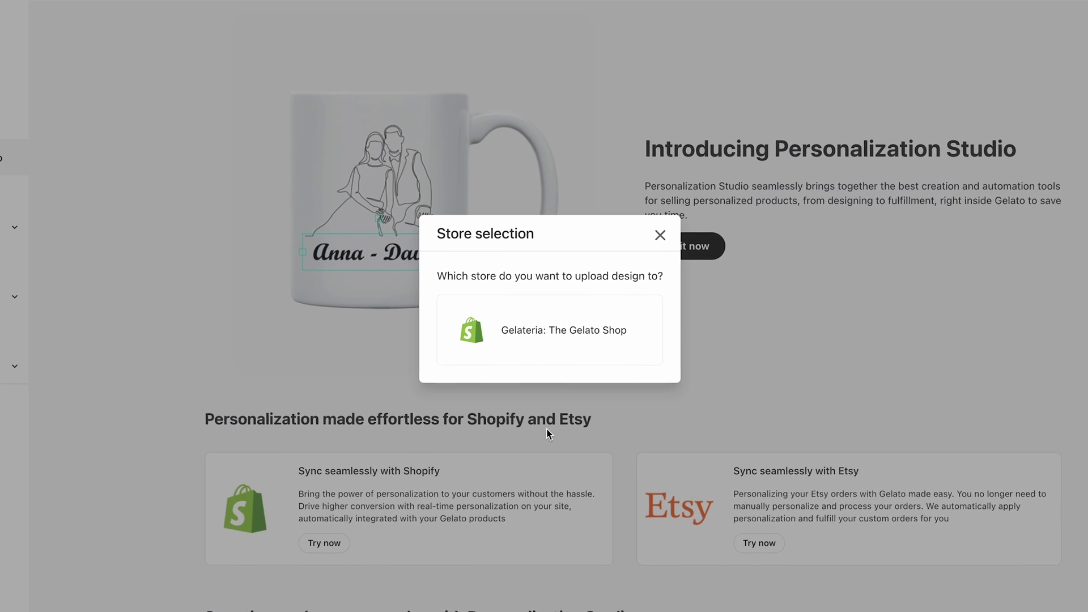
click(558, 361)
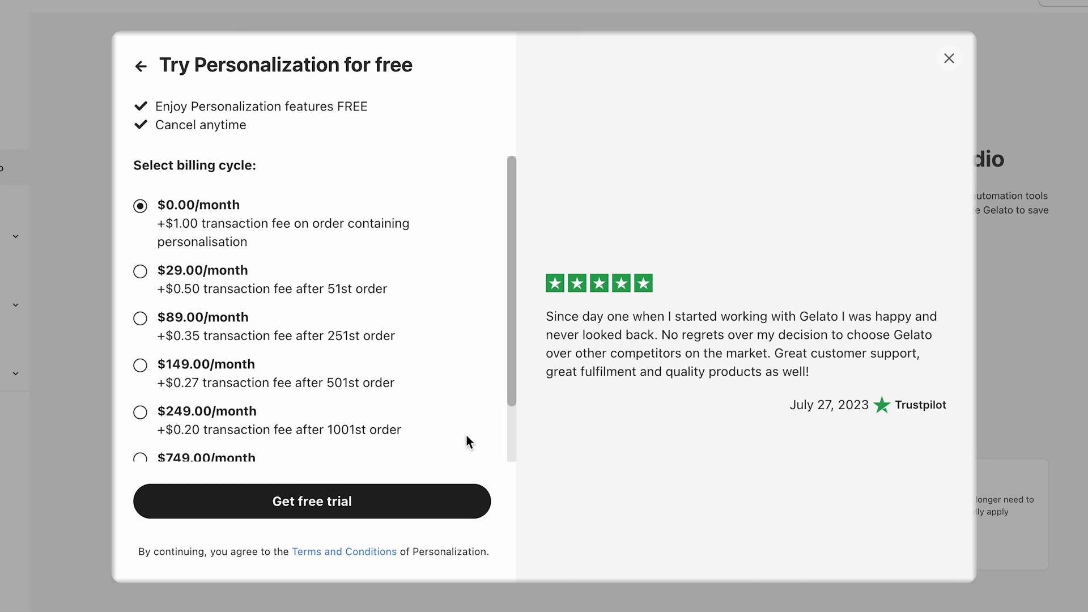
drag(511, 402, 511, 426)
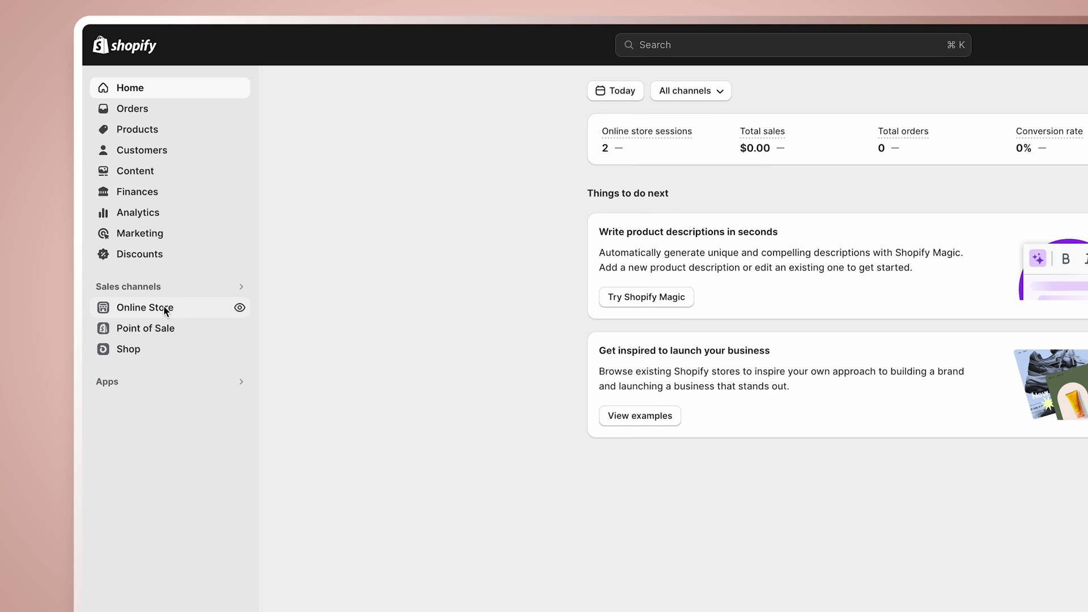
Turn on the Gelato Personalizer app embed in the Dawn theme customizer and save.
click(142, 311)
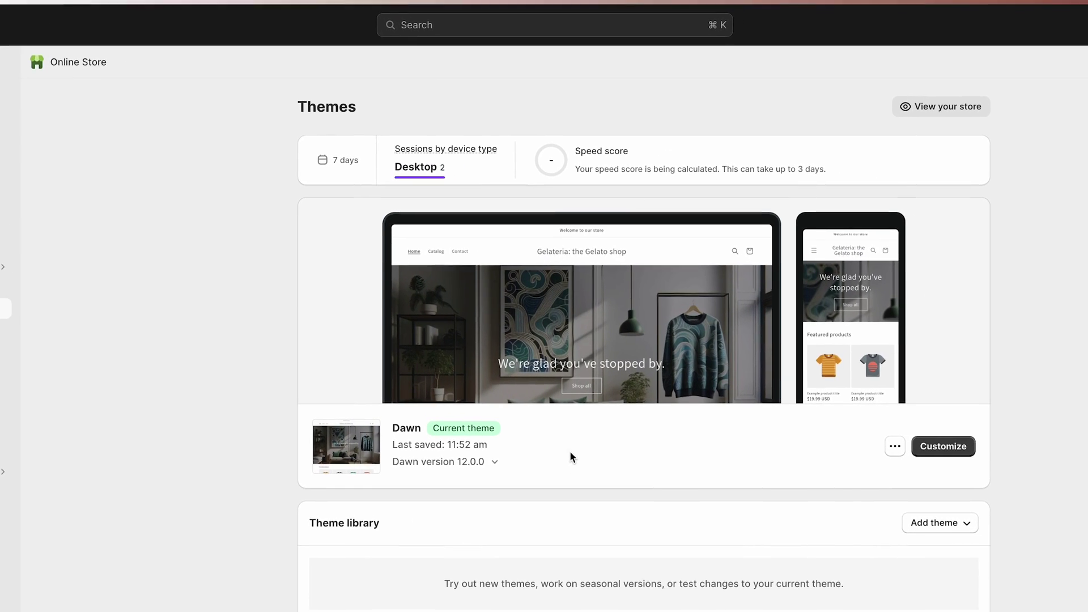
click(867, 440)
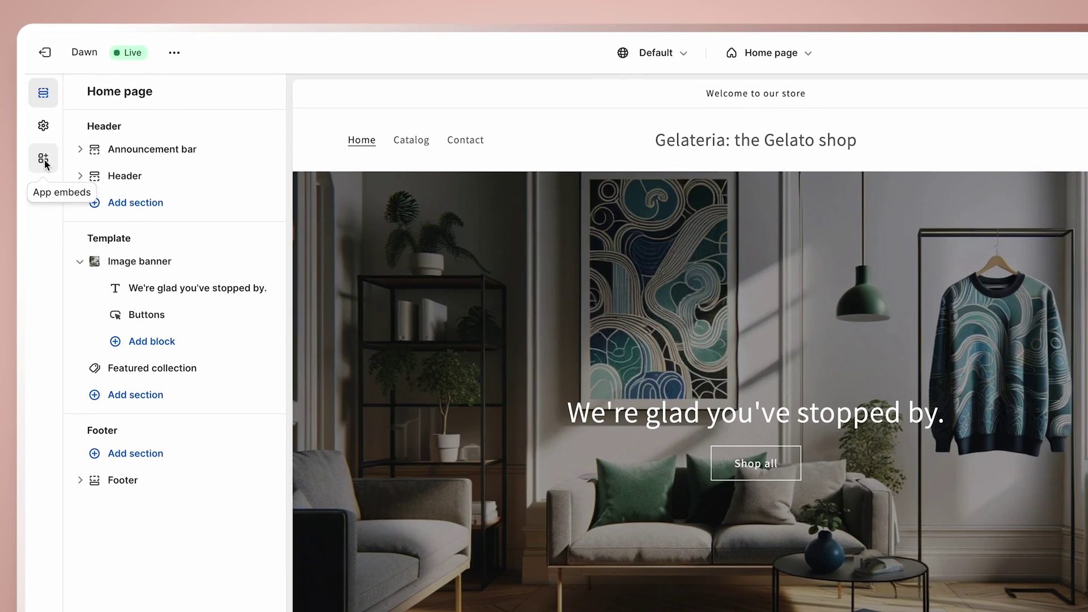
click(44, 160)
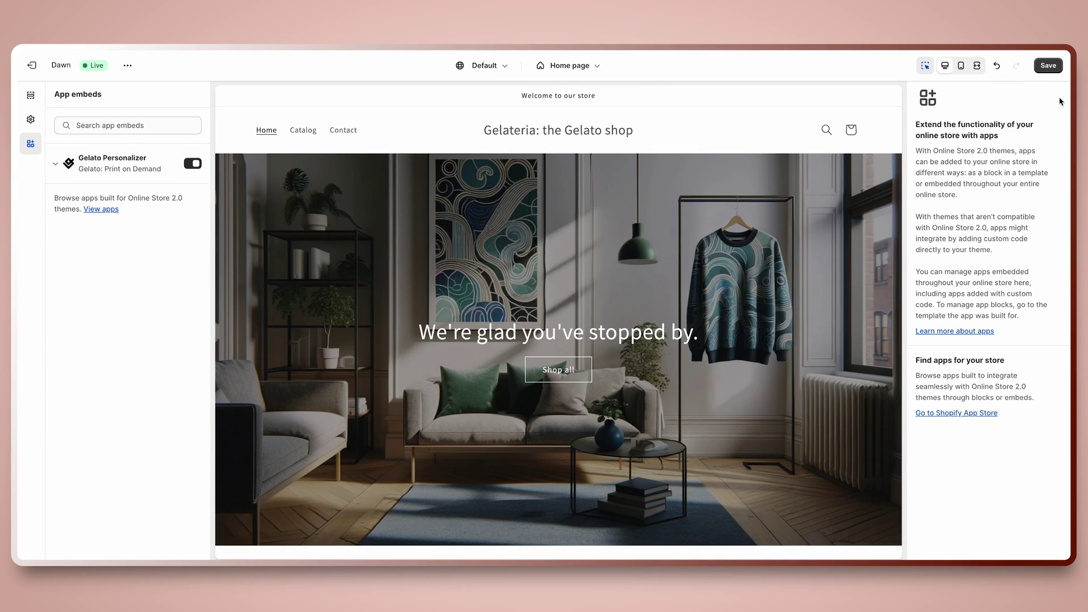
click(1050, 67)
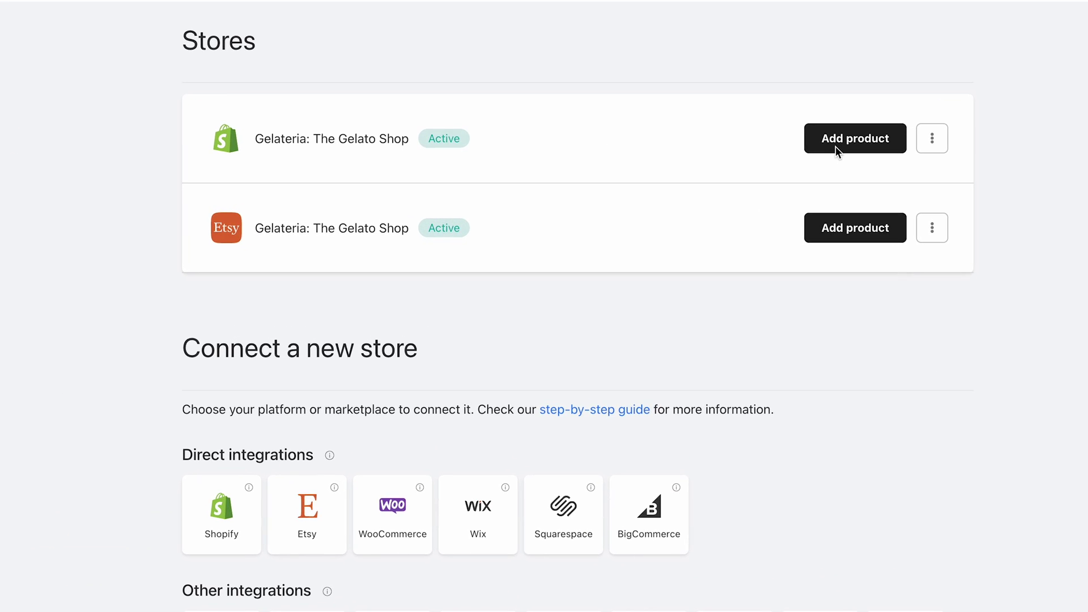
Add a single catalog product: Men's clothing > Hoodies > Classic Unisex Pullover Hoodie.
click(836, 147)
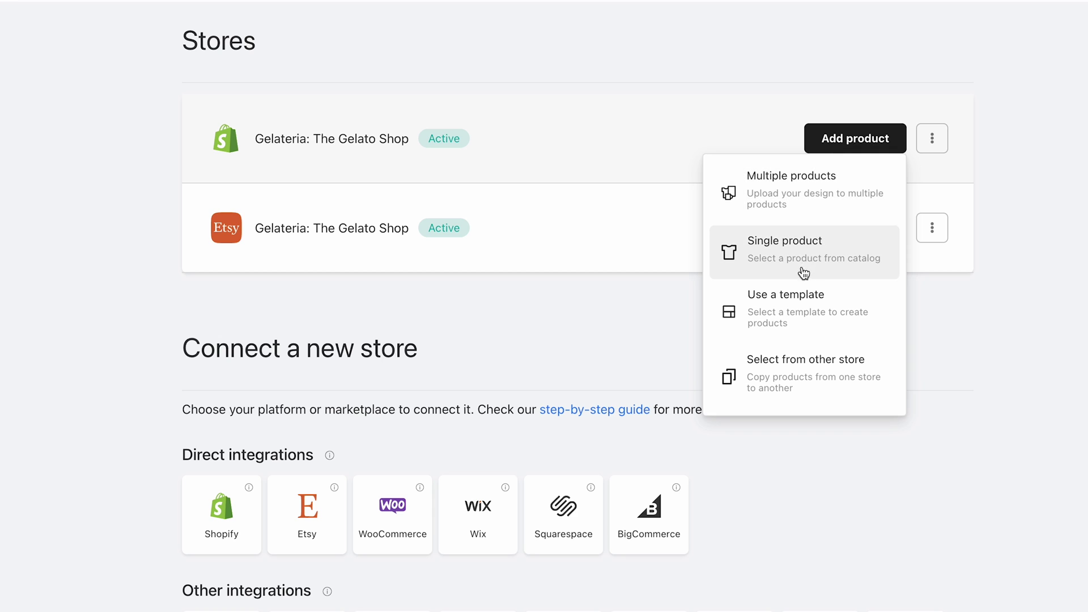
click(803, 271)
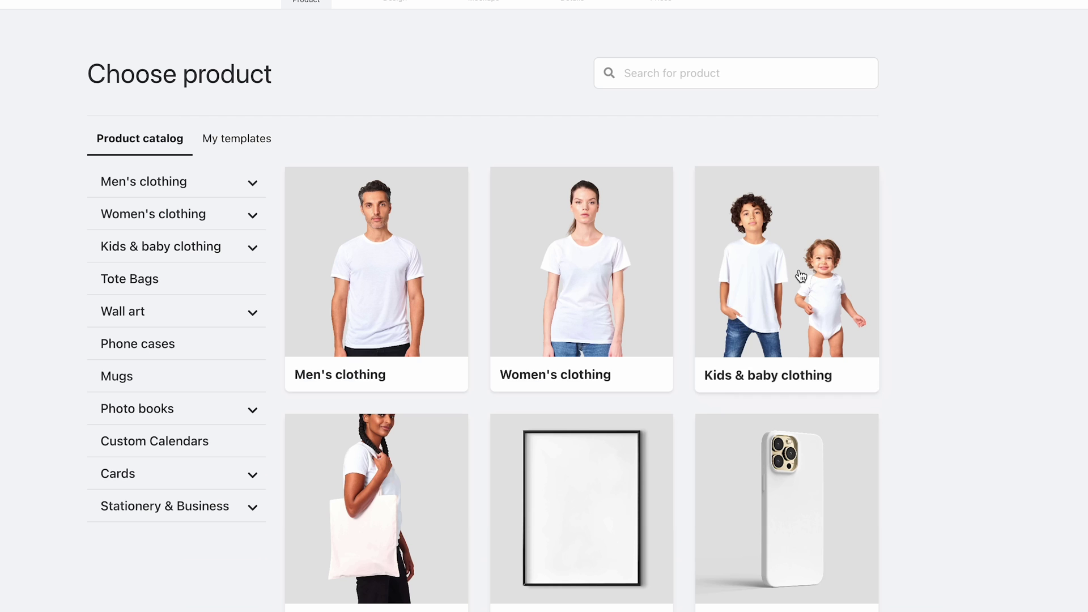
click(383, 342)
click(530, 452)
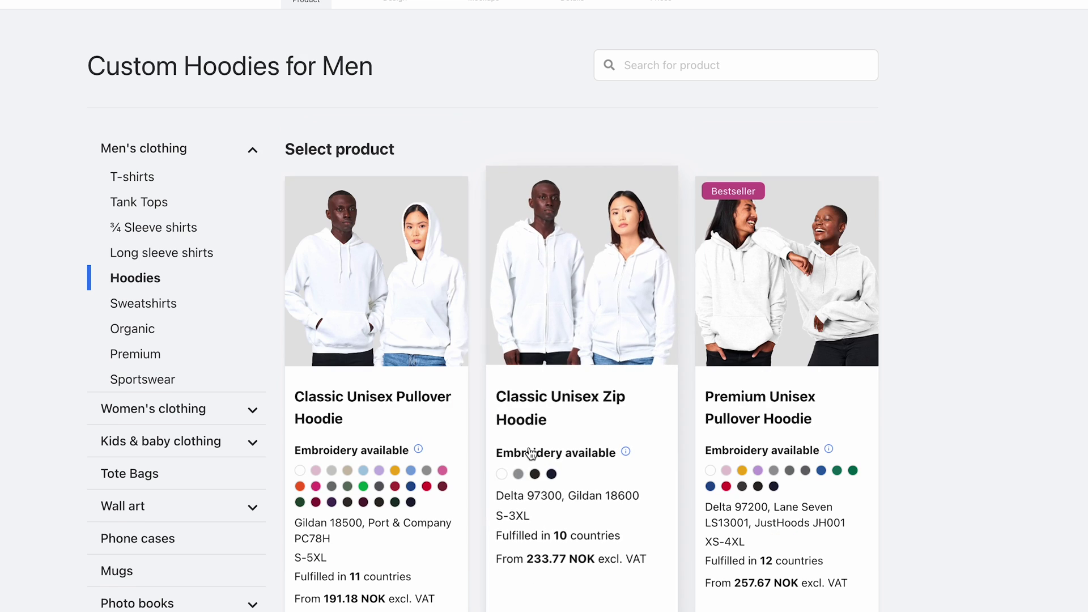
click(358, 286)
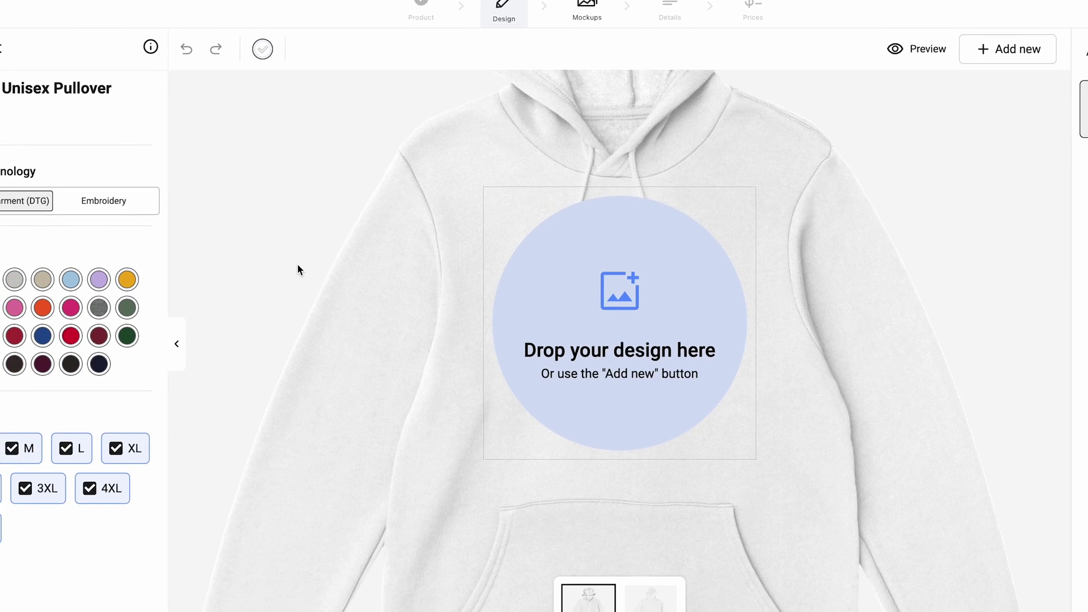
Place the couple illustration from Files on the hoodie, shrunk and centred.
click(40, 165)
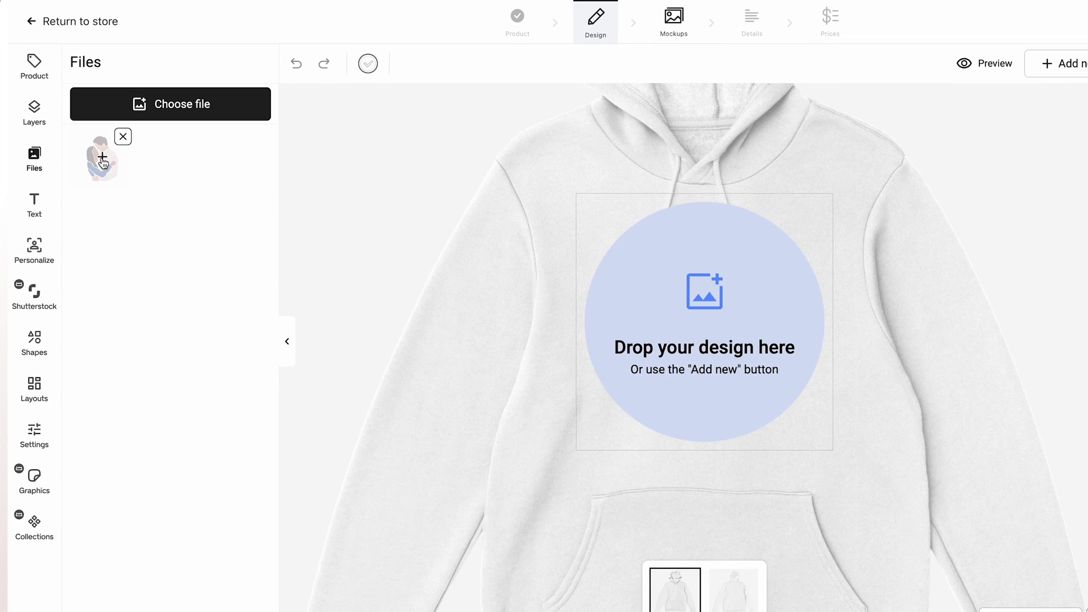
click(102, 159)
drag(838, 451, 741, 369)
drag(656, 297, 698, 292)
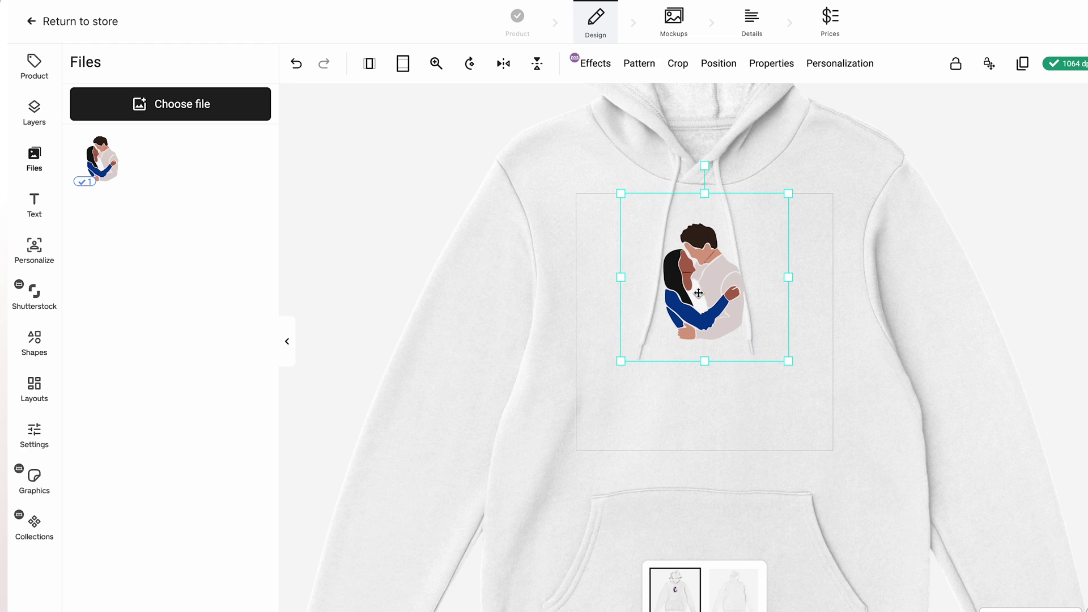
Add a size-40 Sample text layer beneath the illustration.
click(43, 211)
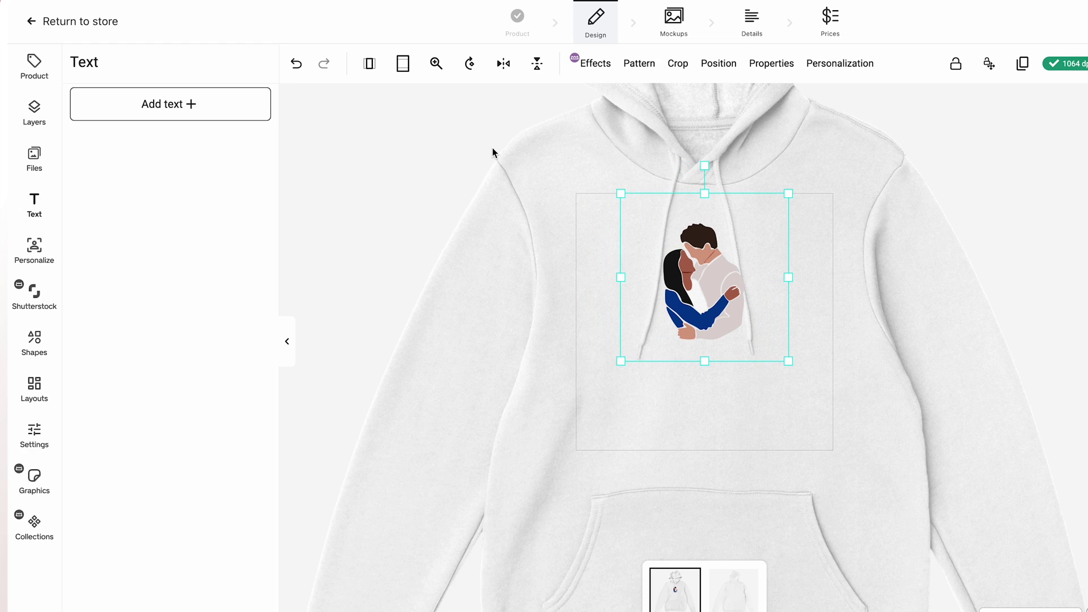
click(233, 114)
click(527, 67)
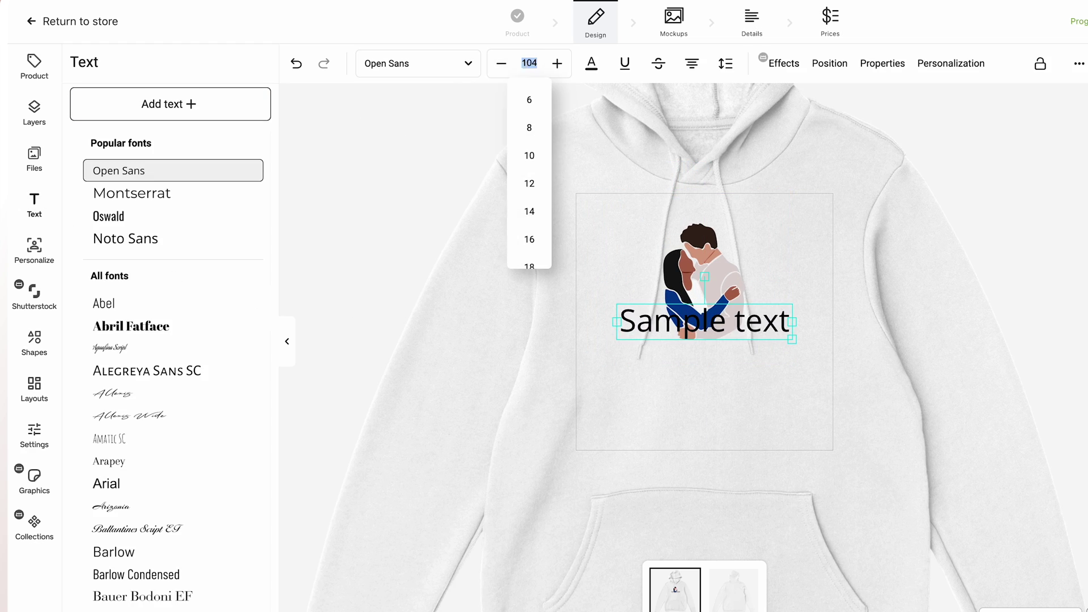
text(40)
key(Return)
mouse_move(707, 321)
mouse_down()
mouse_move(748, 316)
mouse_move(748, 369)
mouse_up()
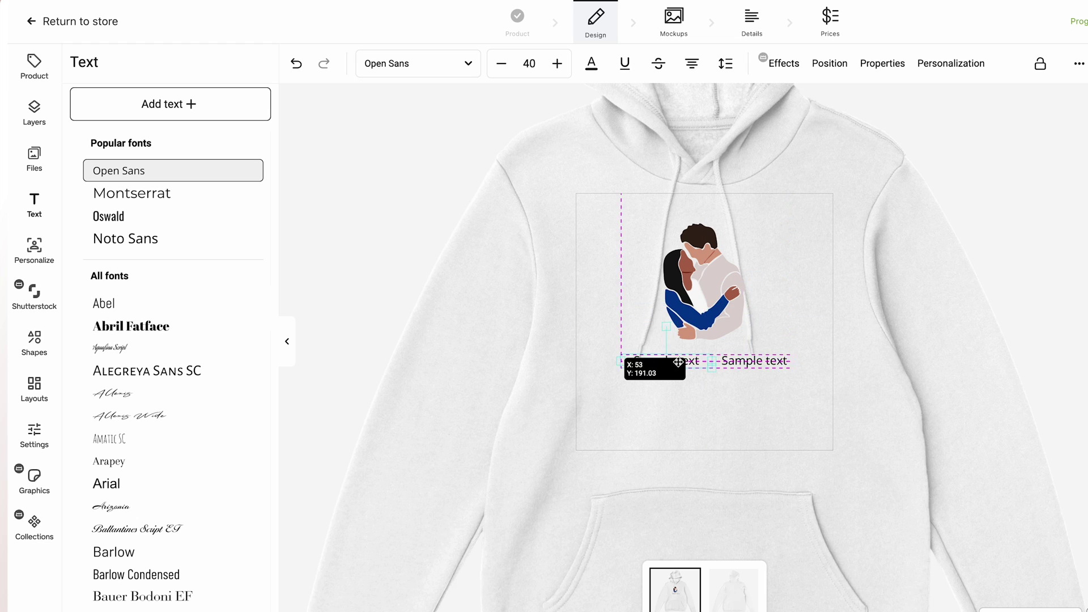
click(761, 408)
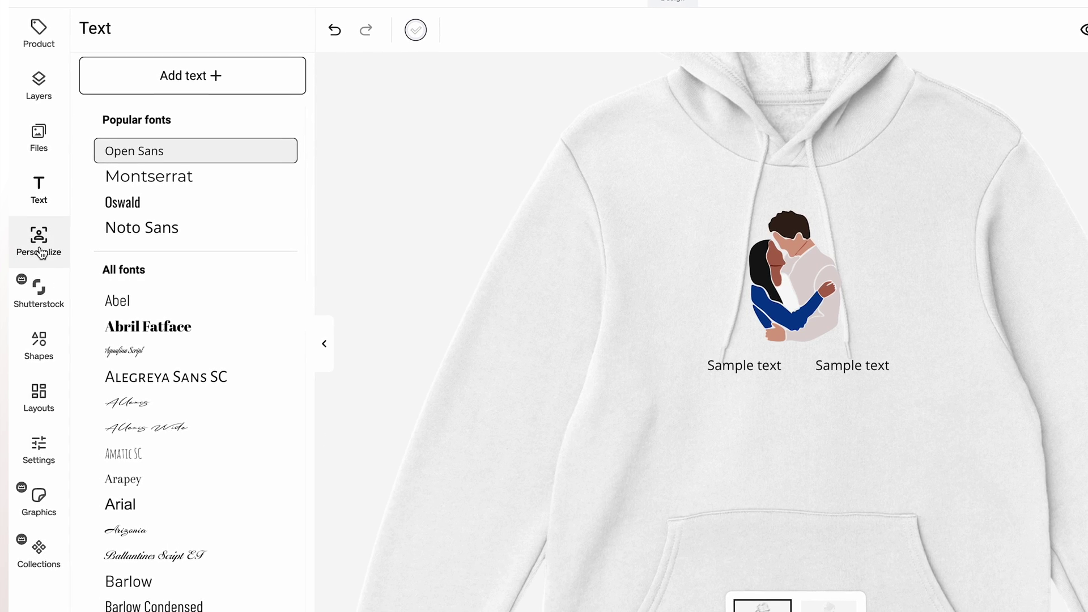
click(37, 242)
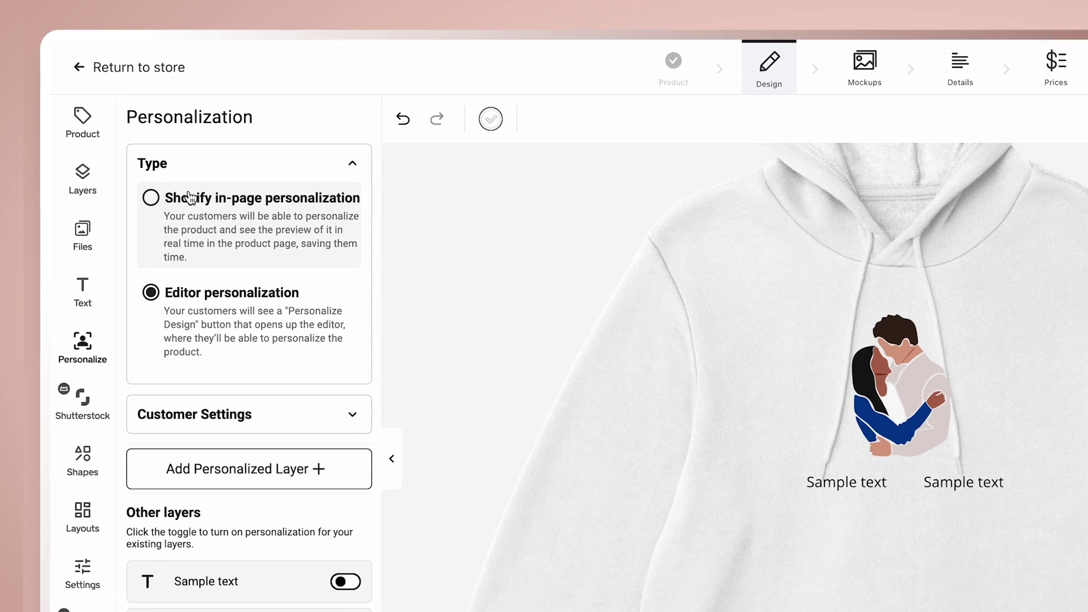
Choose Shopify in-page personalization and select the second name on the storefront.
click(255, 234)
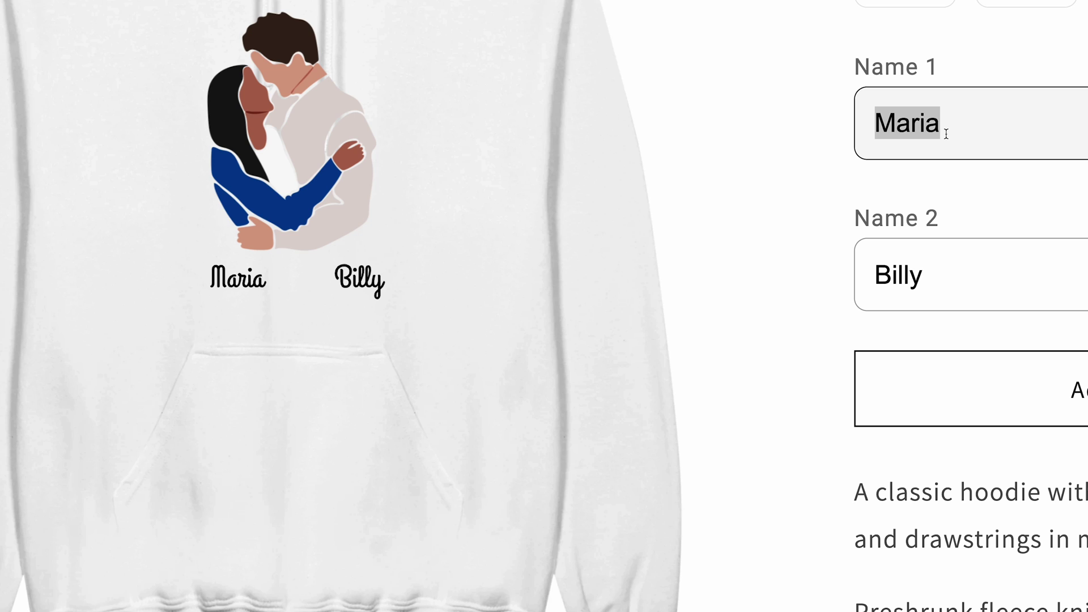
text(Jessica)
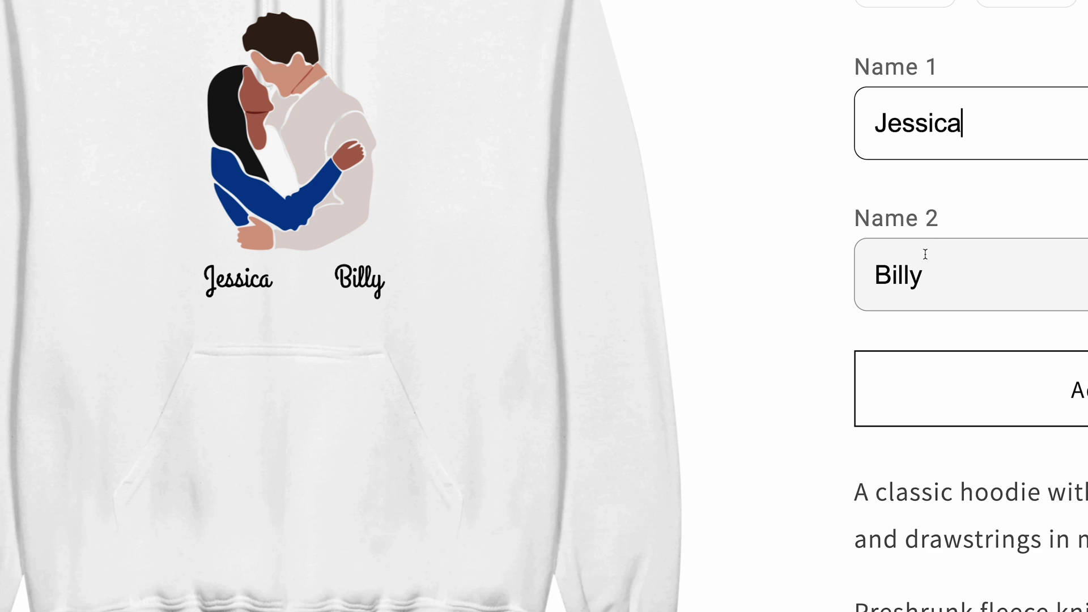
double_click(923, 277)
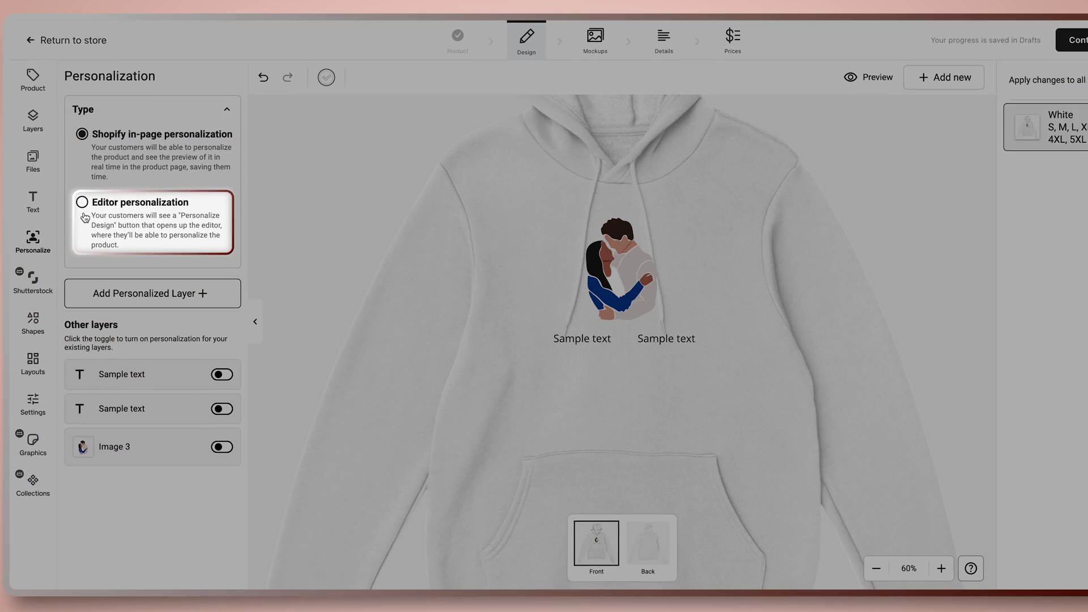
Choose Editor personalization and preview Maria and Billy restyled in Amatic SC.
click(83, 196)
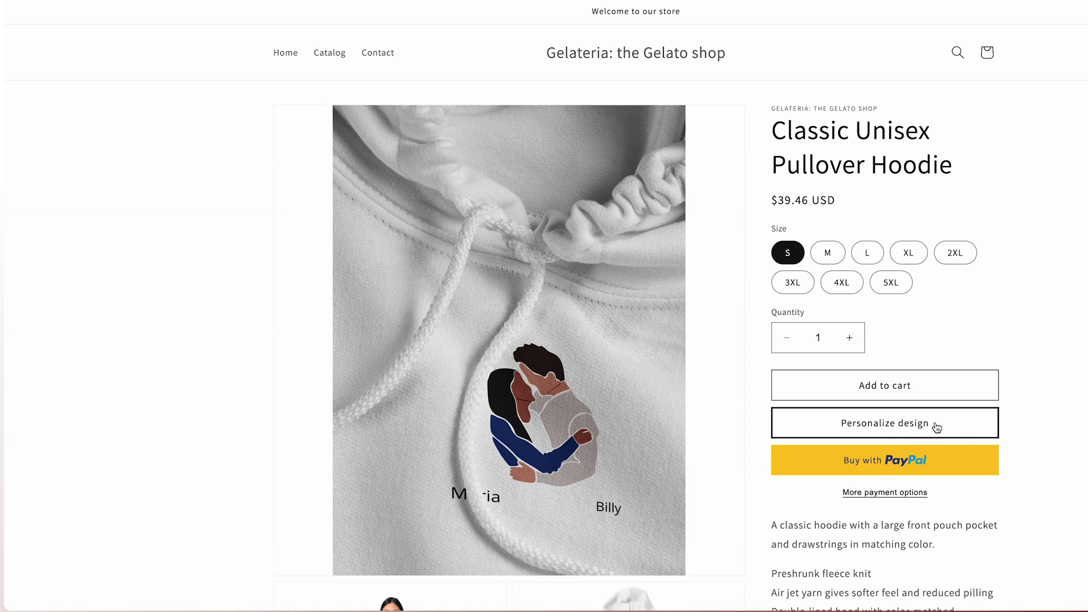
click(891, 434)
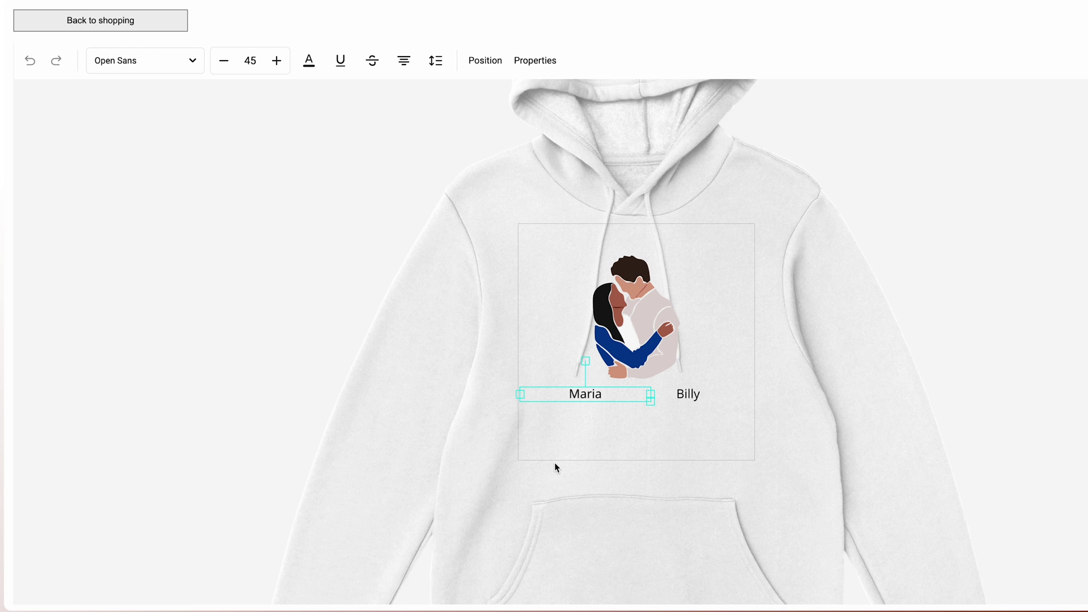
click(192, 62)
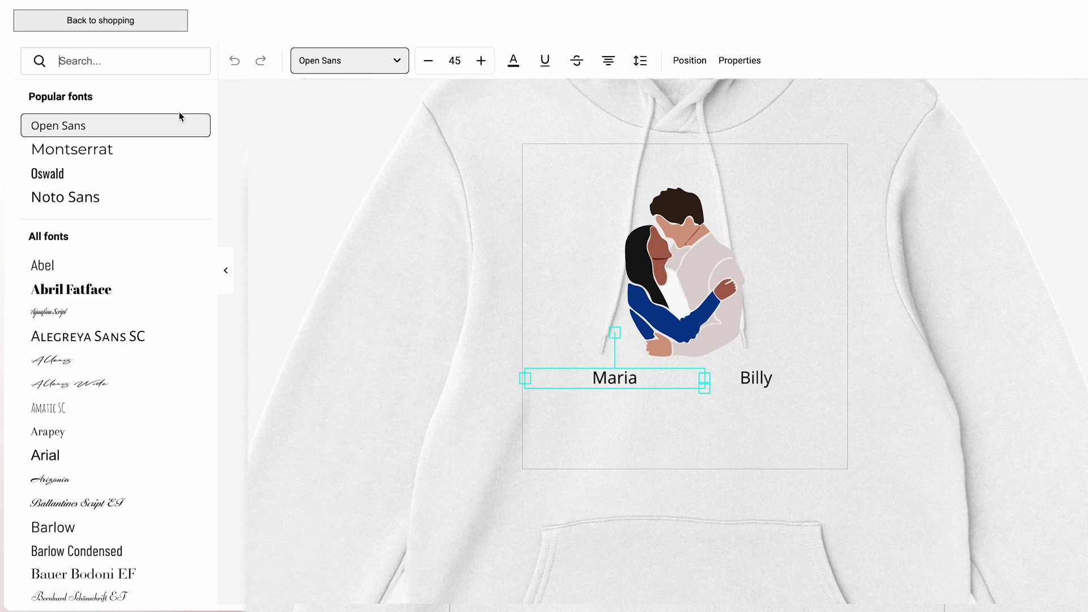
click(90, 415)
click(769, 380)
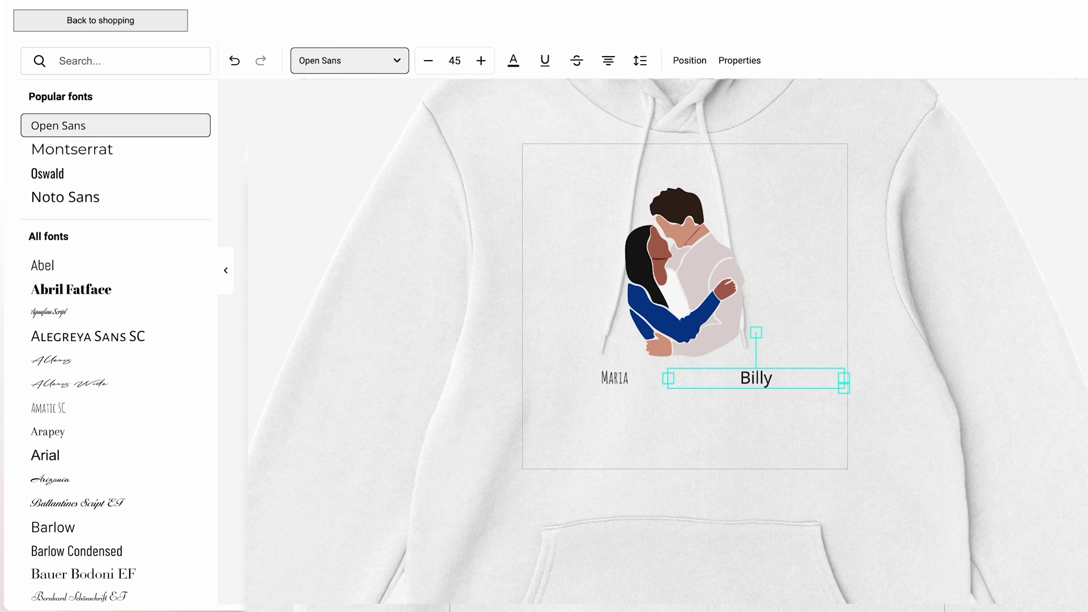
click(99, 408)
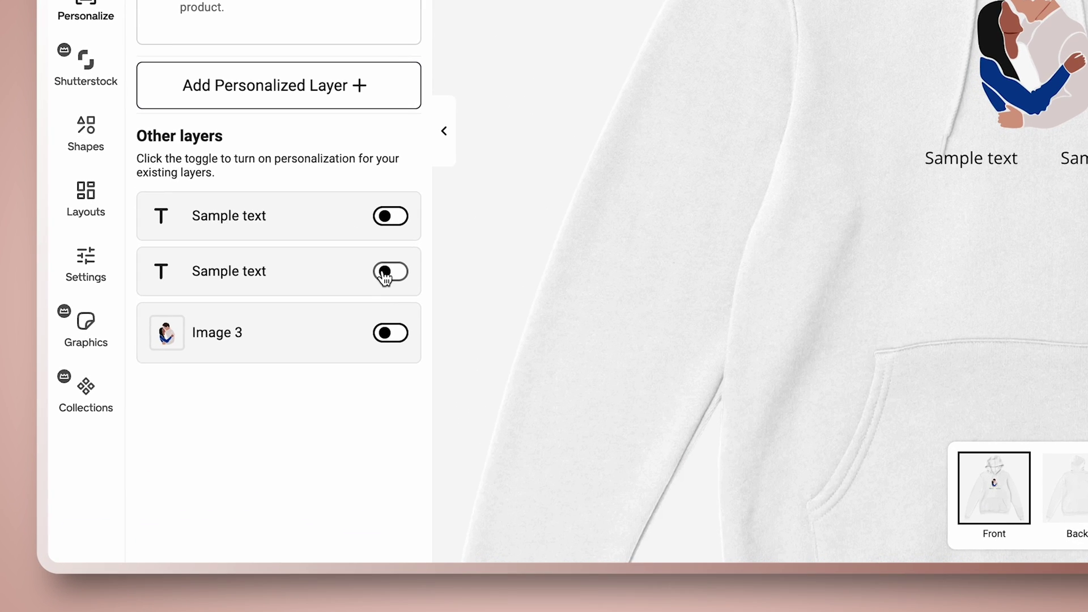
Make Text 4 and Text 5 personalizable as Name 1 and Name 2, defaulting to Maria and Billy.
click(388, 272)
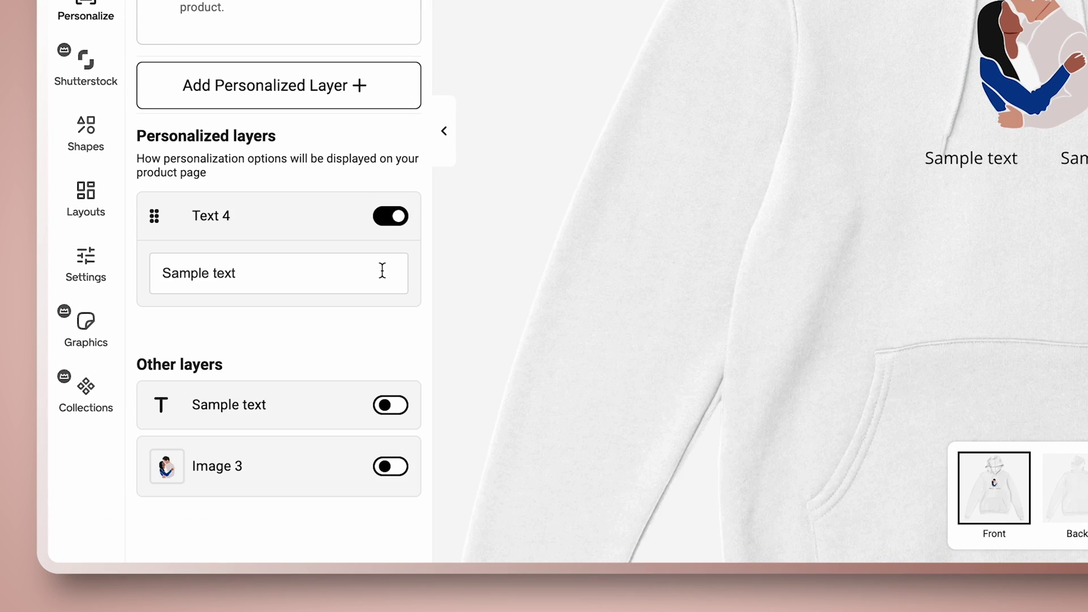
click(390, 407)
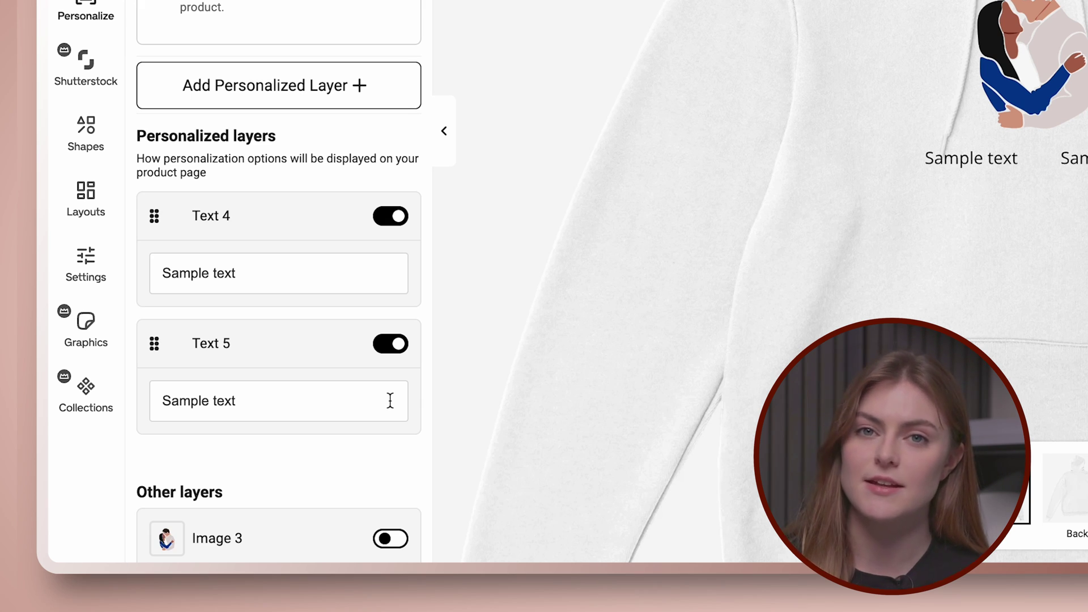
click(234, 219)
text(Name 1)
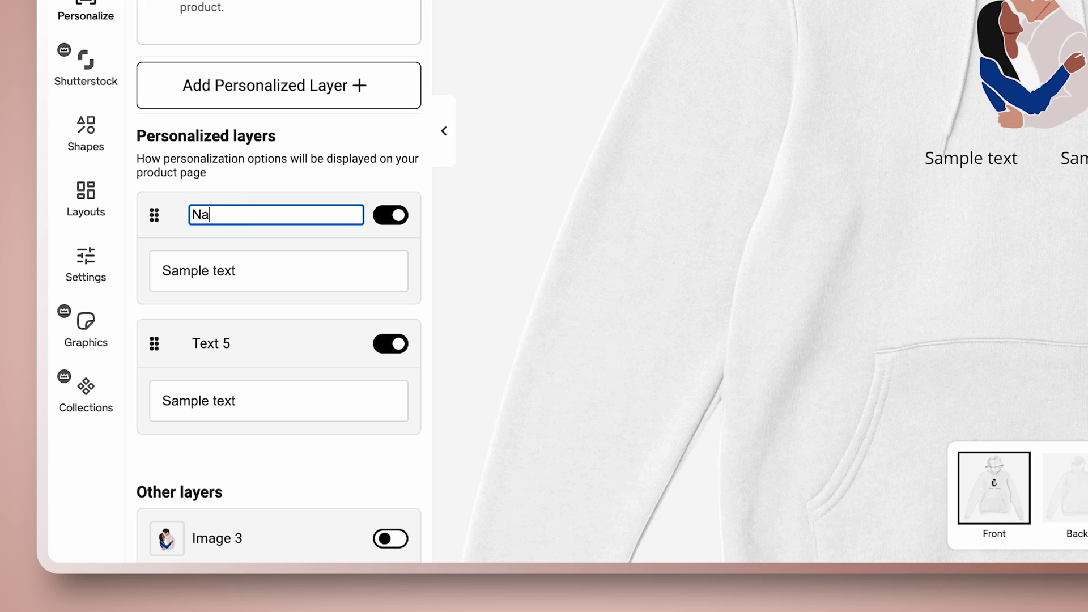
double_click(227, 271)
text(Maria)
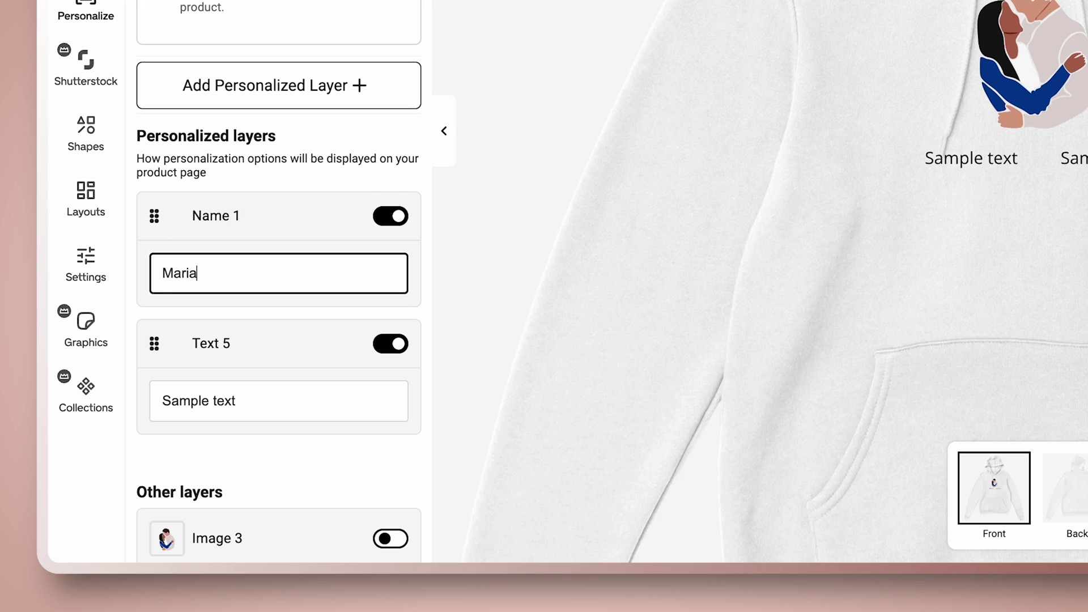
click(223, 342)
text(Name 2)
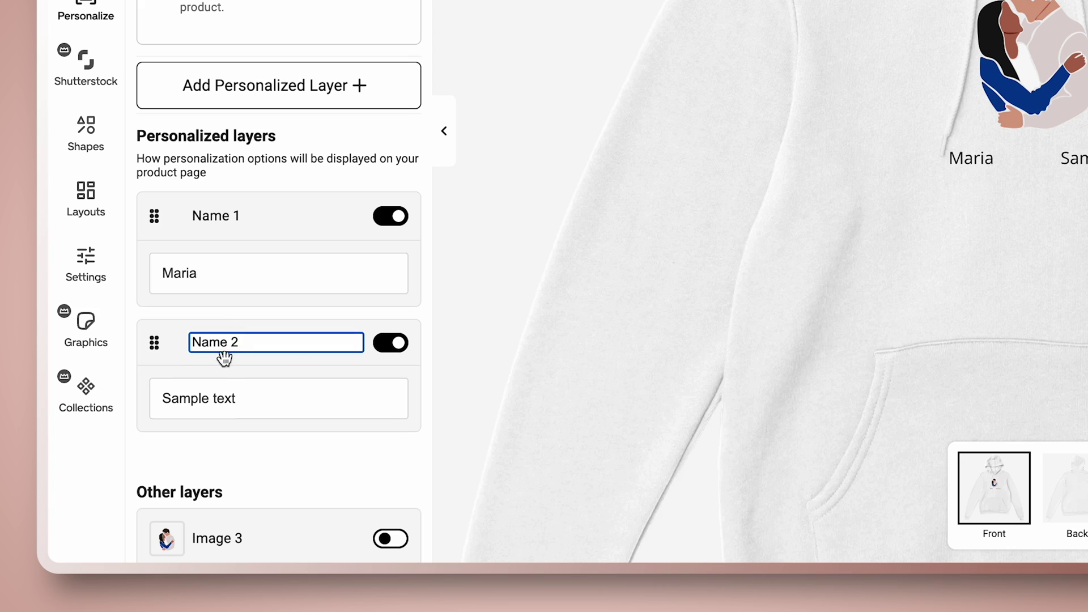
triple_click(227, 400)
text(Billy)
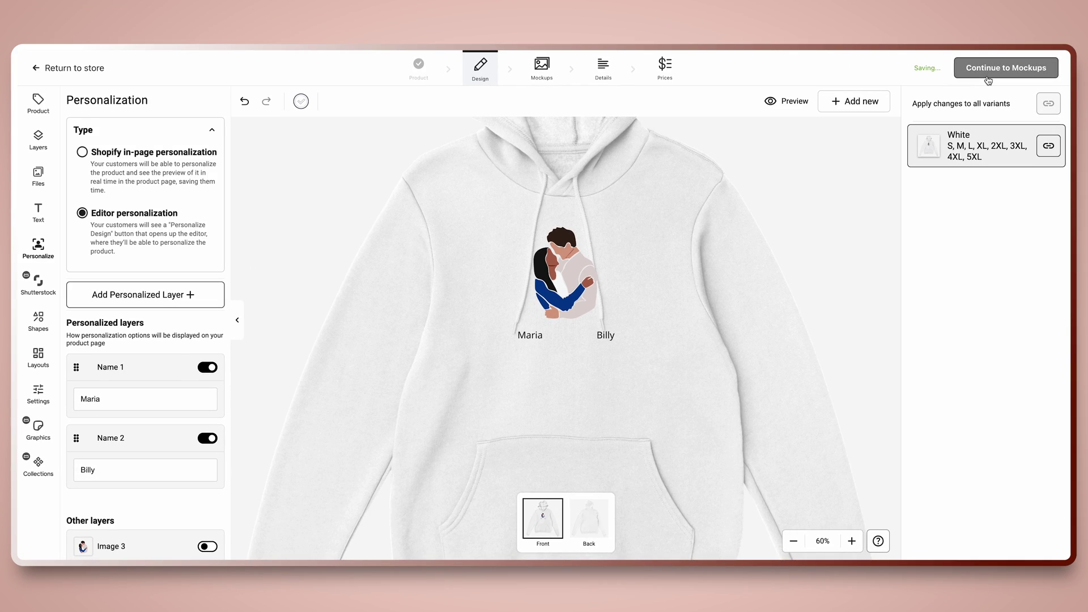
Add the woman-in-jeans and hoodie close-up mockups, then publish the hoodie.
click(989, 76)
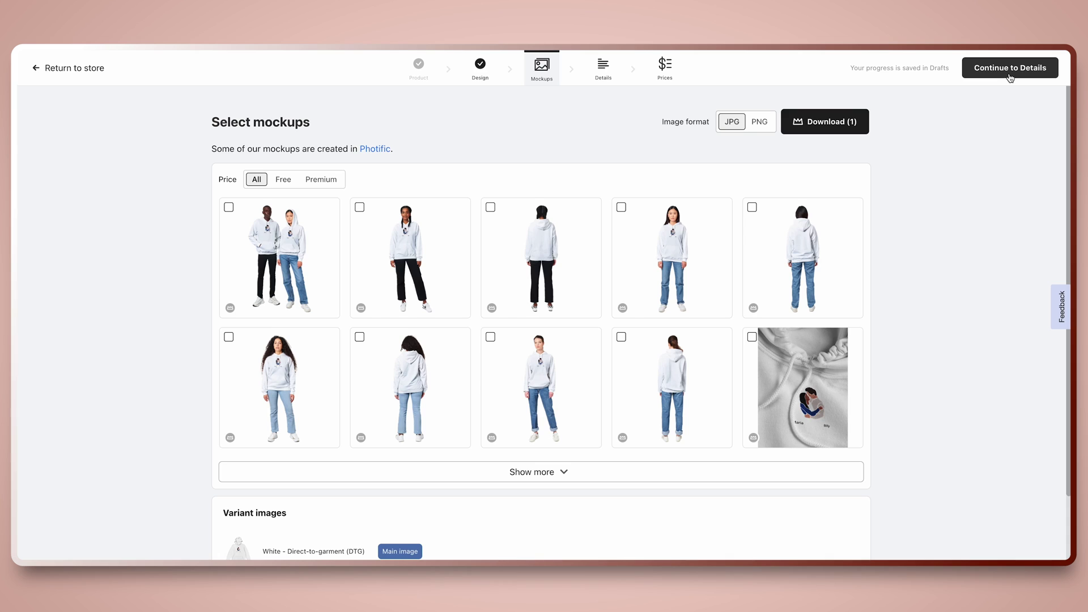
click(492, 339)
click(753, 338)
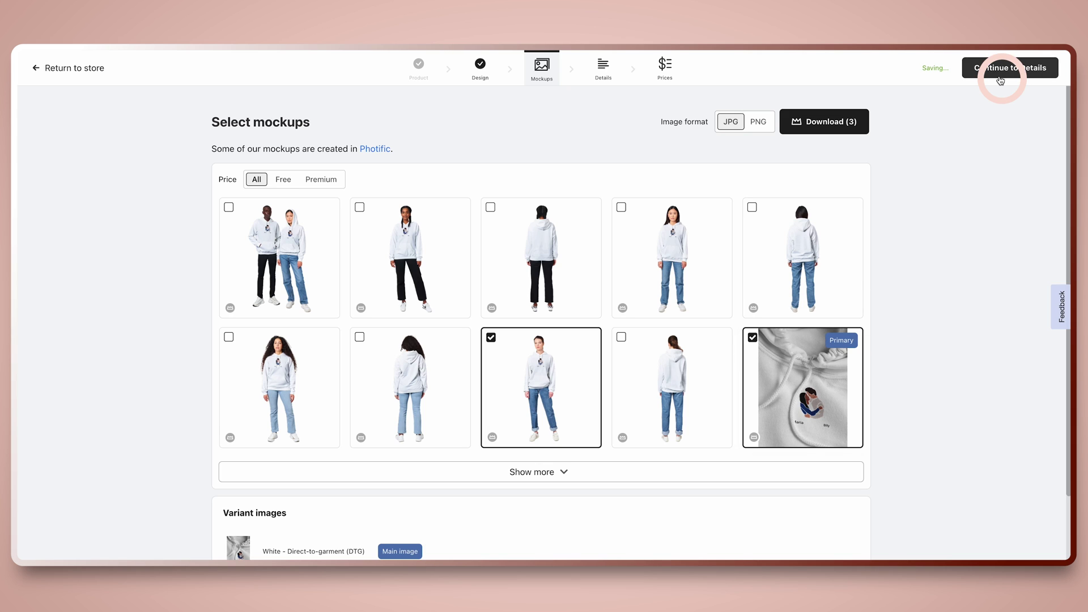
click(1001, 77)
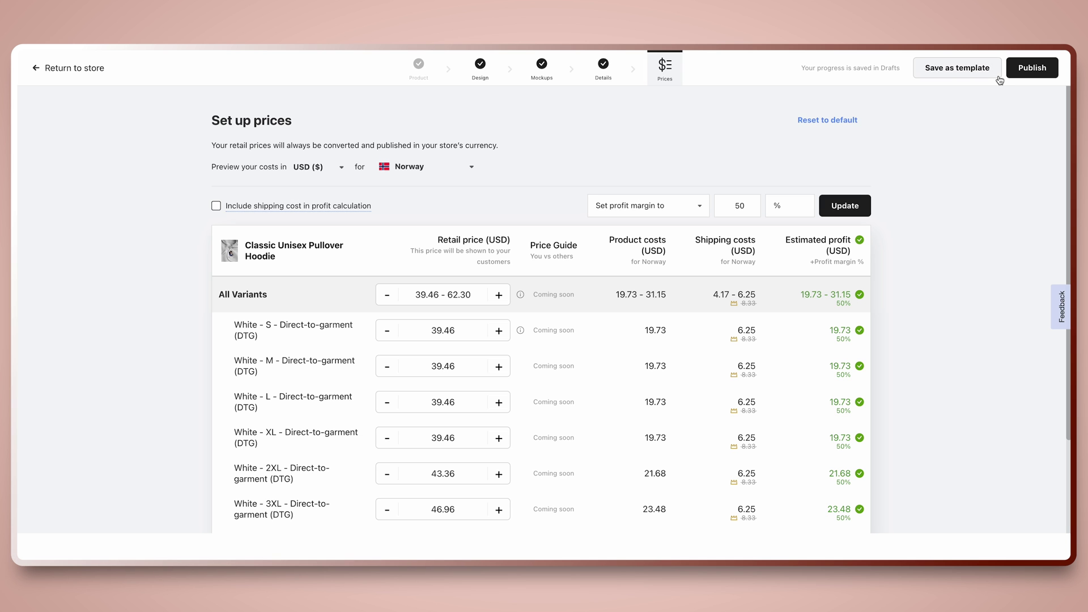
click(1017, 75)
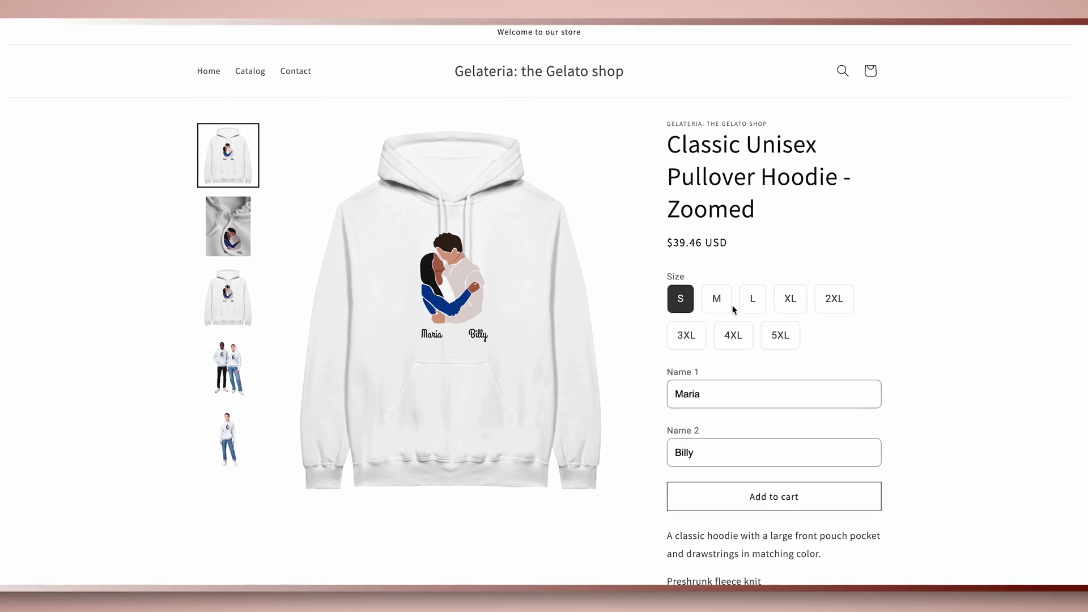
Select the Maria text in the Name 1 field on the hoodie's store page.
double_click(702, 395)
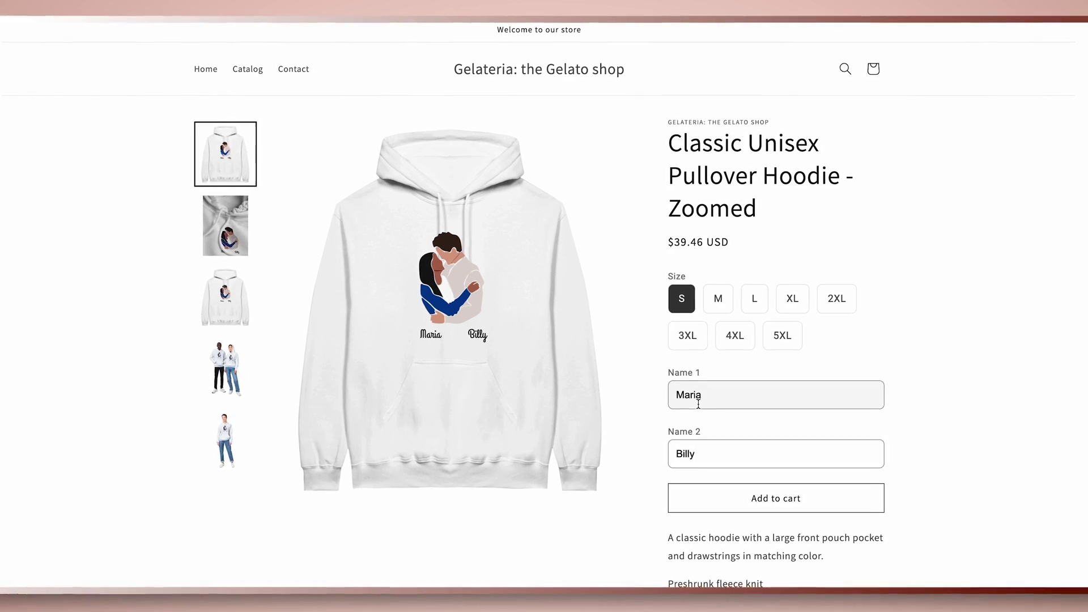